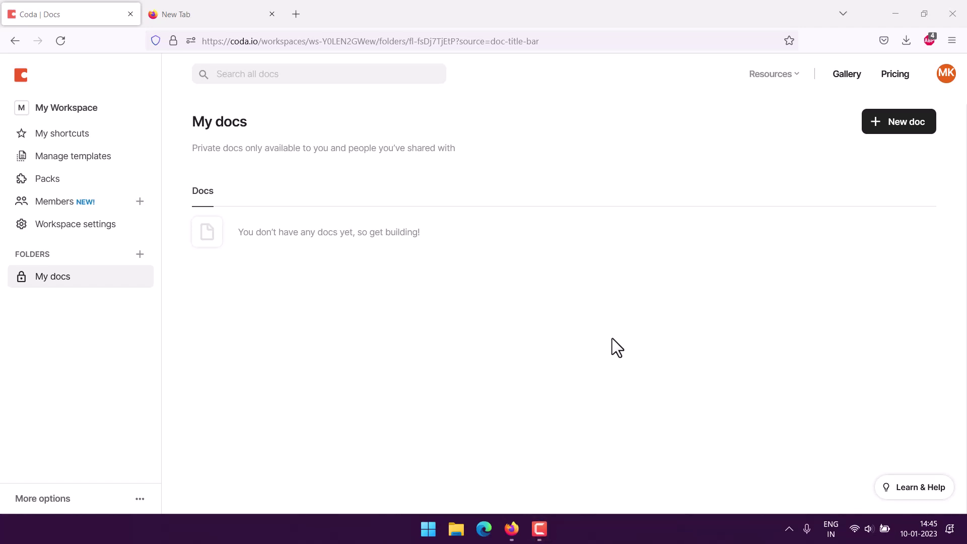
# - Create a new blank doc and title its page 'Sign up sheet tracker'
pyautogui.click(886, 127)
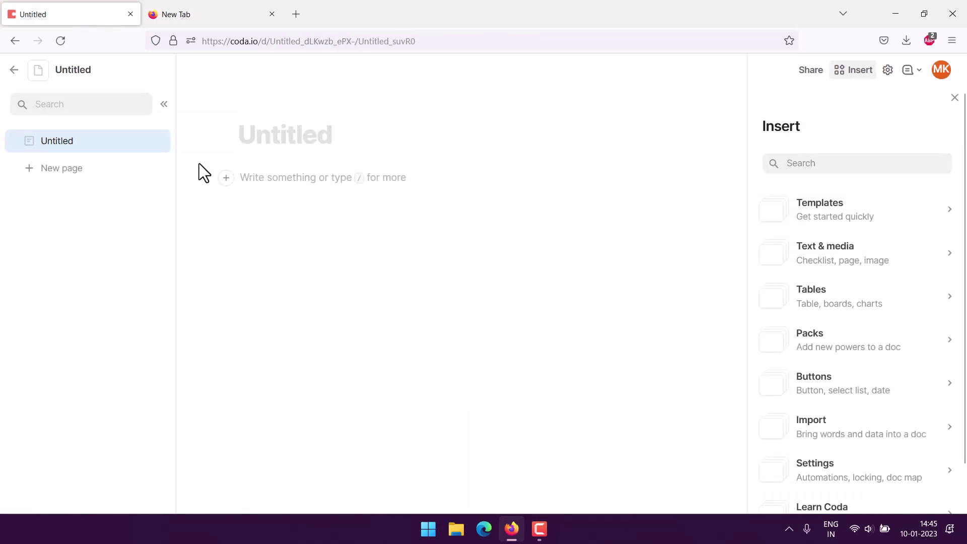
pyautogui.write('Sign u')
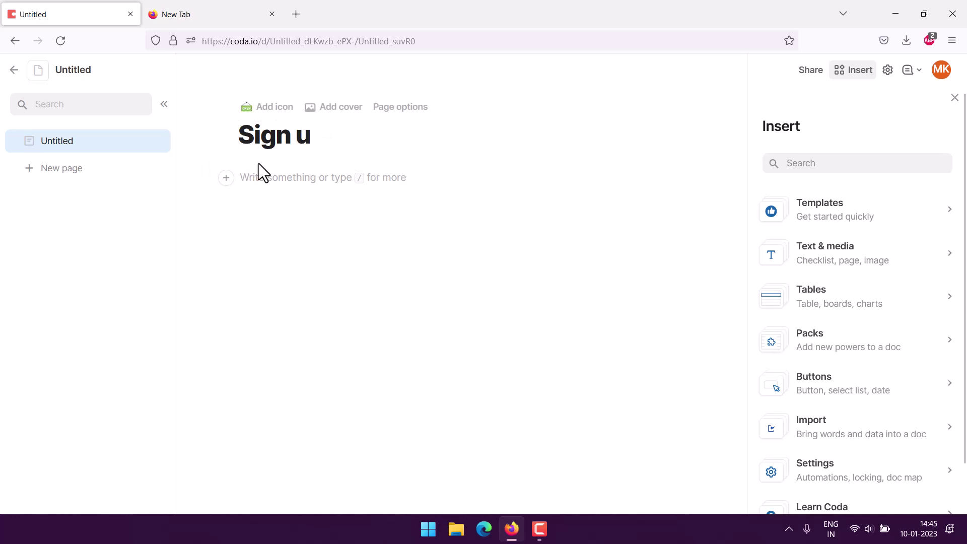
pyautogui.write('p sheet tracker')
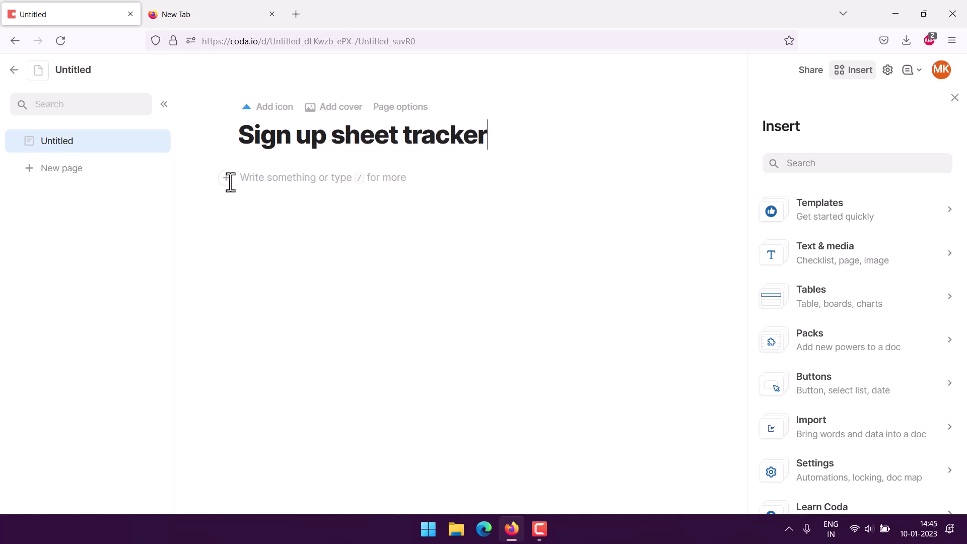
# - Insert a table below the title using the / menu and rename it 'Track Sign ups'
pyautogui.click(244, 180)
pyautogui.write('/')
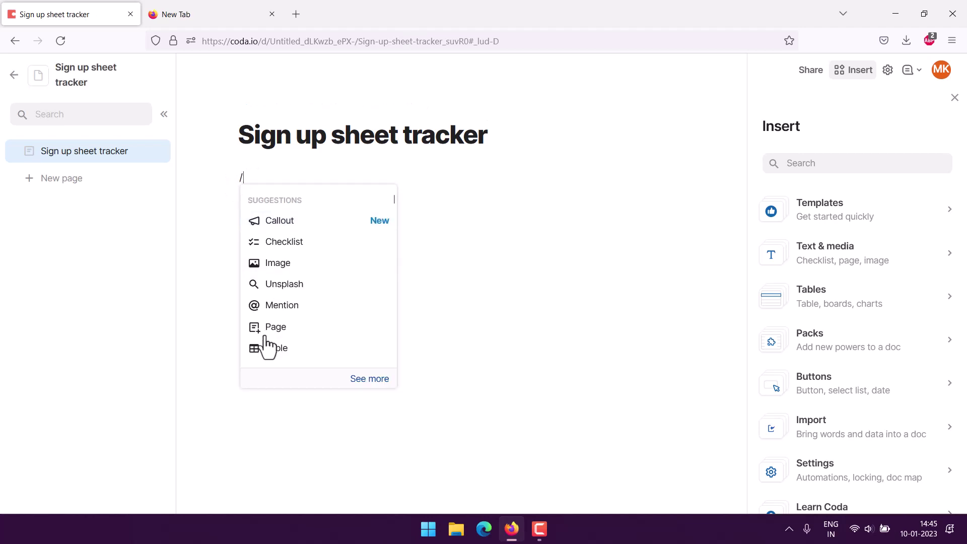
pyautogui.press('Return')
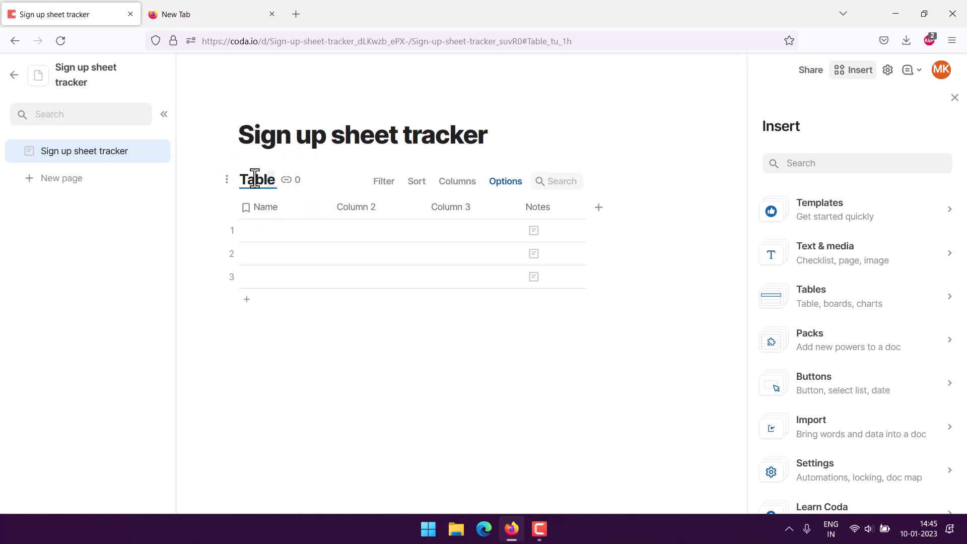
pyautogui.doubleClick(238, 180)
pyautogui.write('Track Sign ups')
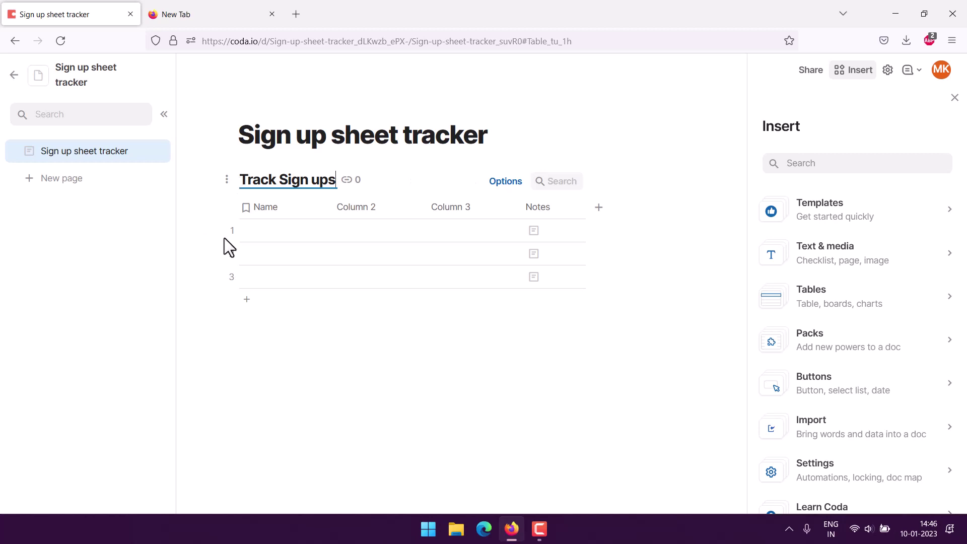
pyautogui.click(305, 209)
# - Make the first column a Number-type column named 'Number'
pyautogui.moveTo(357, 237)
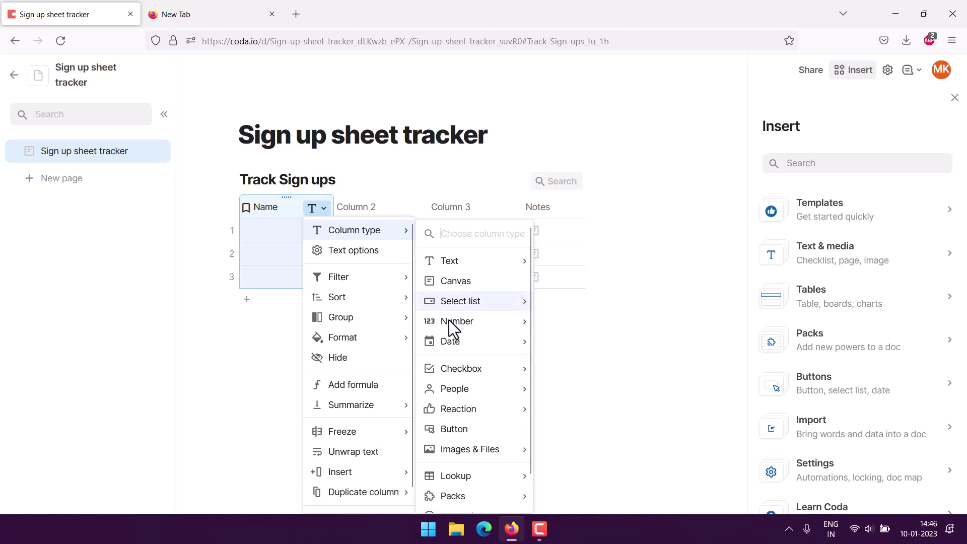
pyautogui.moveTo(467, 328)
pyautogui.click(561, 324)
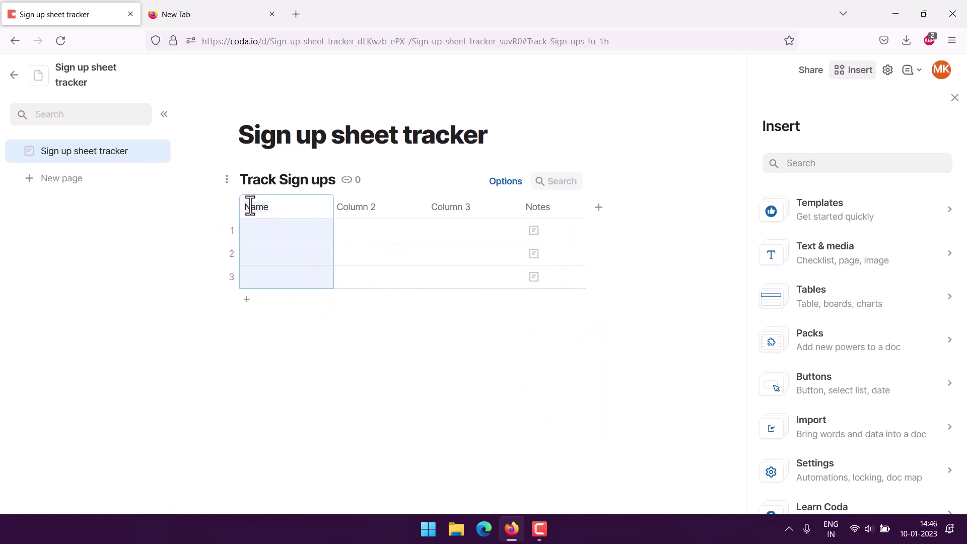
pyautogui.write('Number')
# - Rename Column 2 to 'Name' and Column 3 to 'Phone'
pyautogui.click(362, 211)
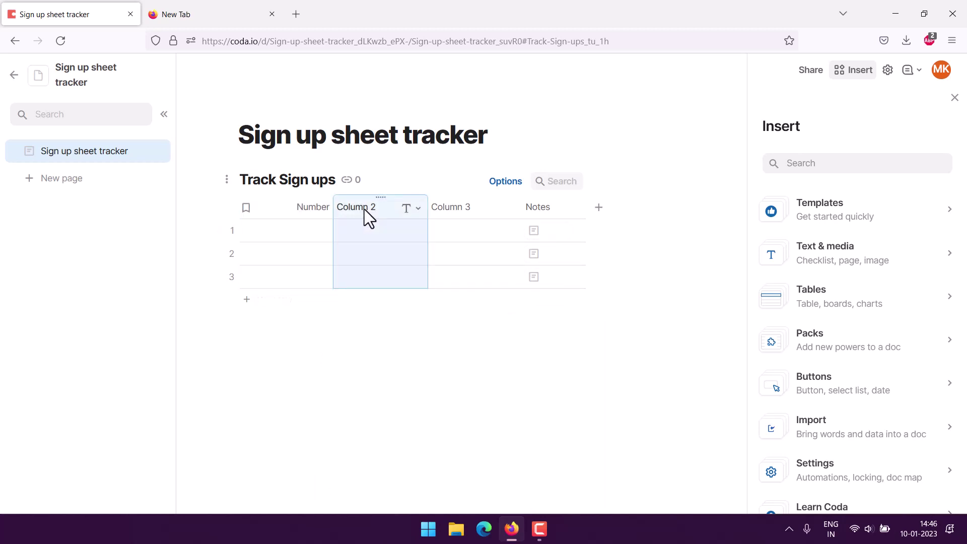
pyautogui.click(365, 208)
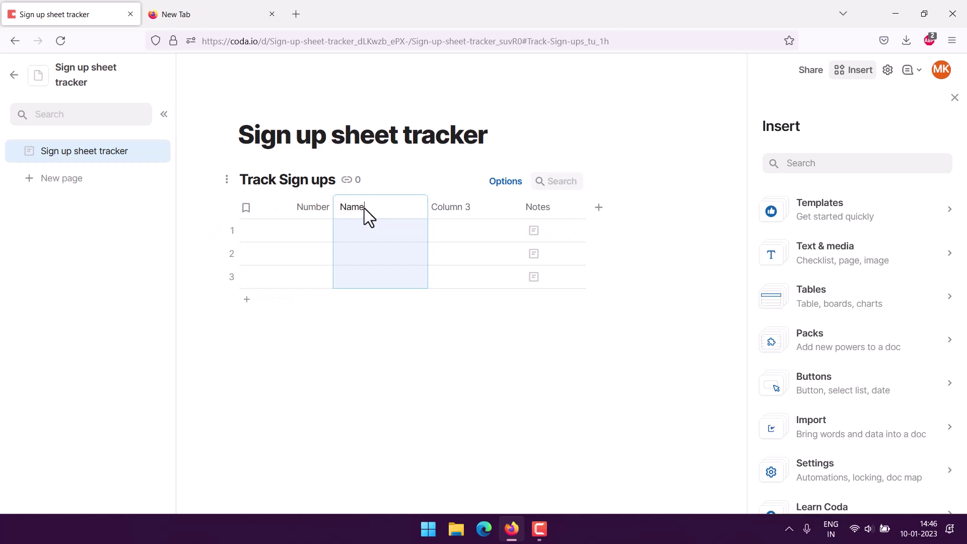
pyautogui.click(459, 209)
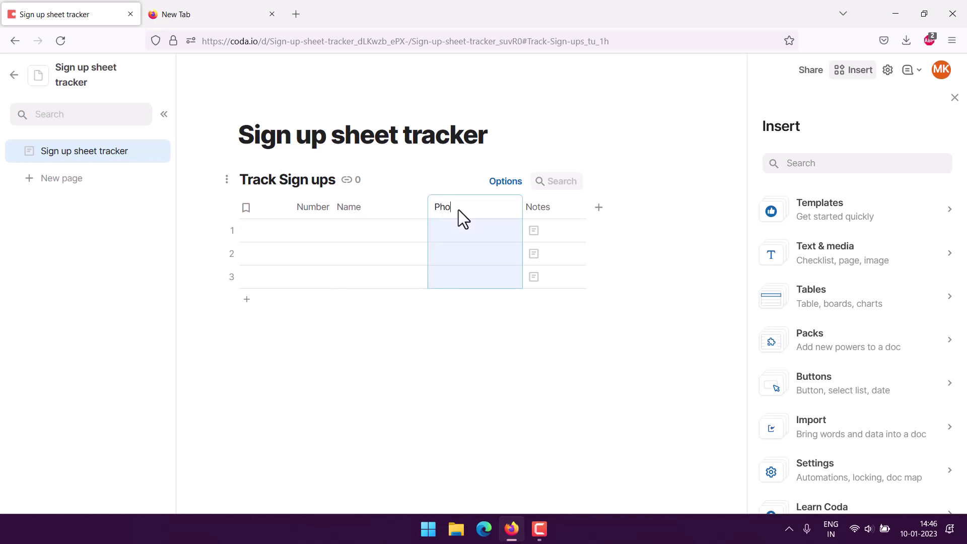
pyautogui.write('Phone')
pyautogui.click(540, 205)
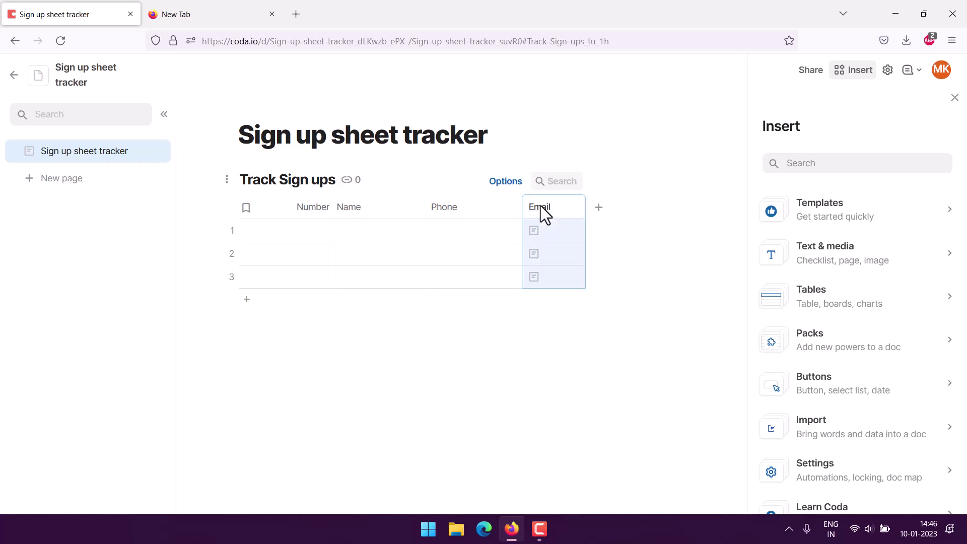
# - Change the Email column's type to People > Email
pyautogui.click(187, 260)
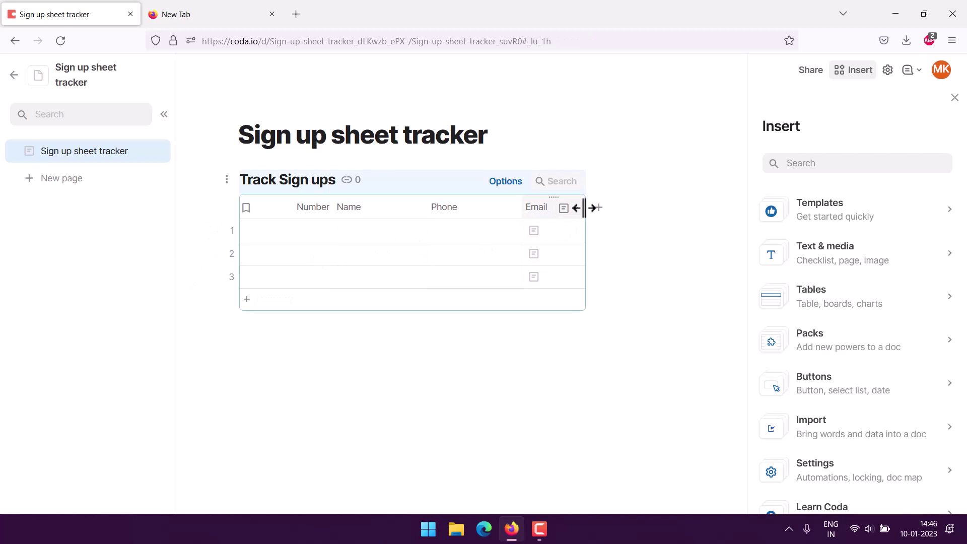
pyautogui.click(577, 211)
pyautogui.moveTo(584, 232)
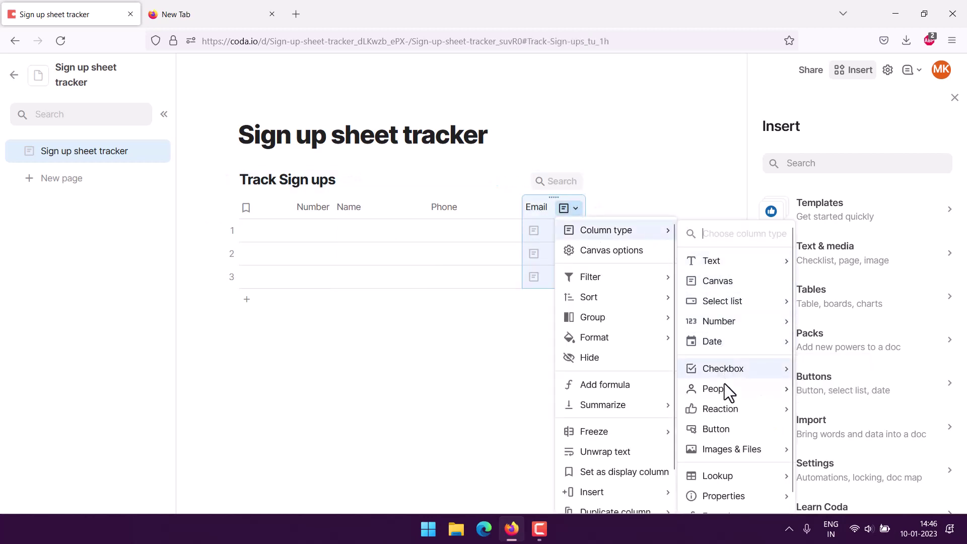
pyautogui.moveTo(726, 391)
pyautogui.click(831, 409)
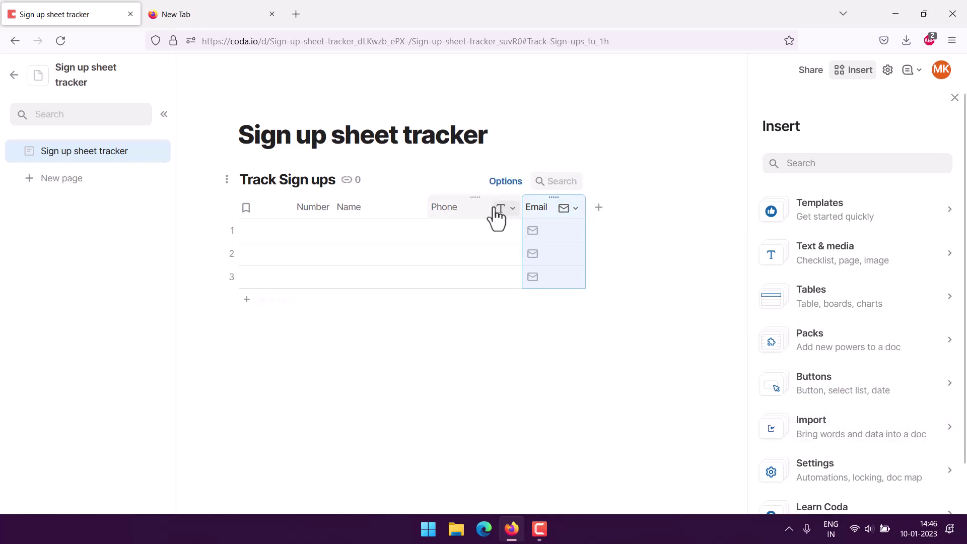
# - Set the Phone column's type to Number
pyautogui.click(498, 211)
pyautogui.moveTo(532, 227)
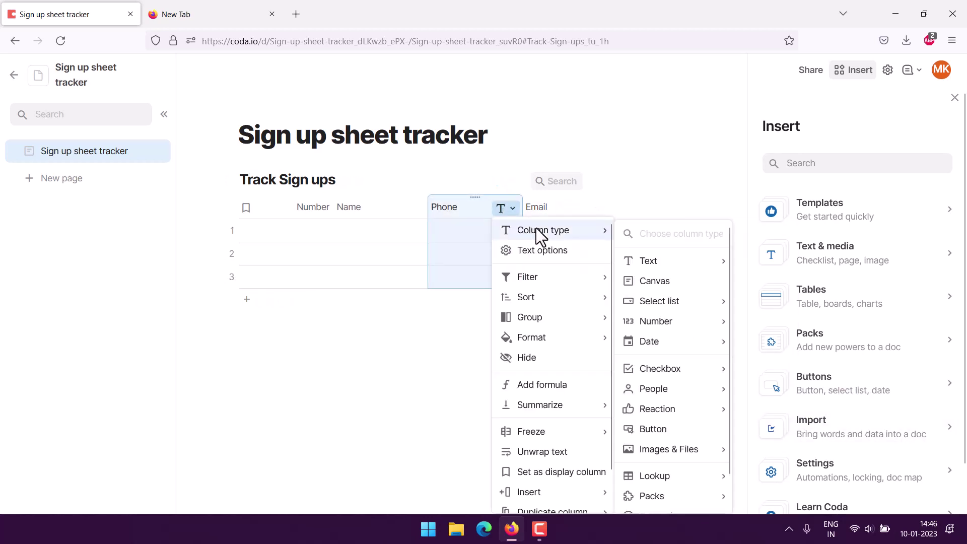
pyautogui.moveTo(675, 325)
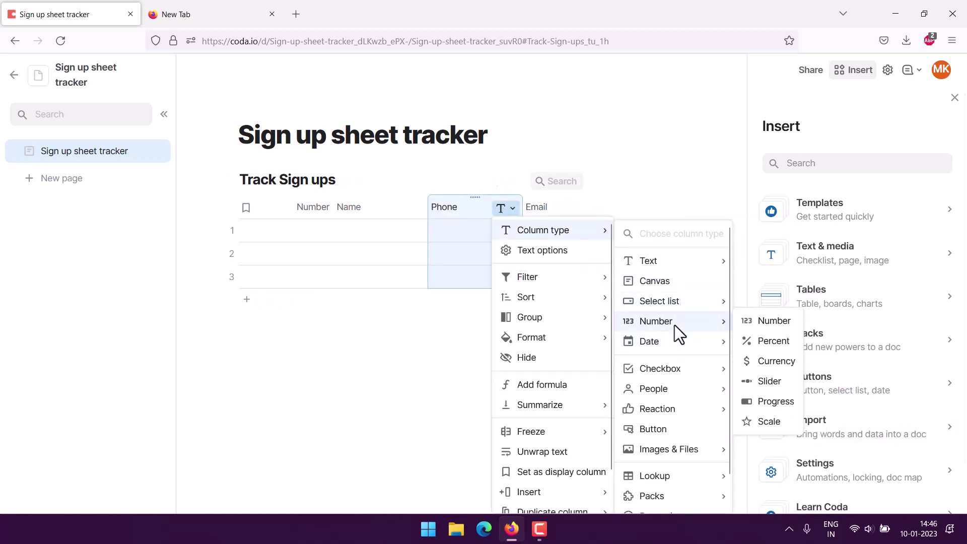
pyautogui.scroll(-1, 678, 350)
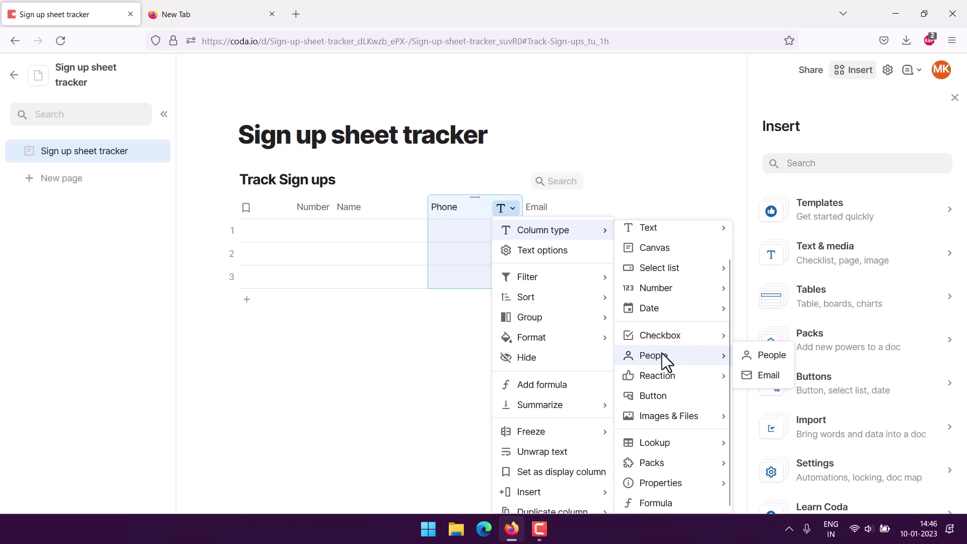
pyautogui.moveTo(661, 339)
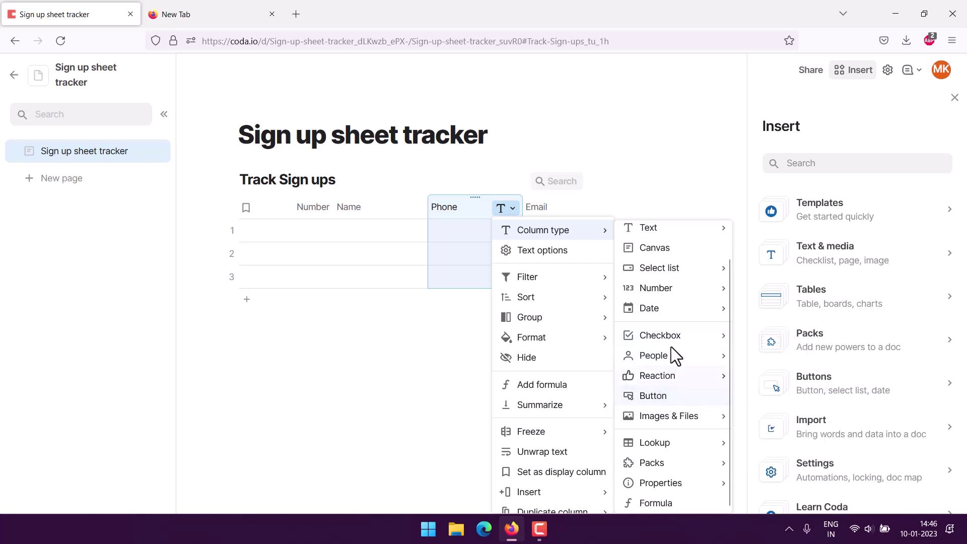
pyautogui.moveTo(694, 291)
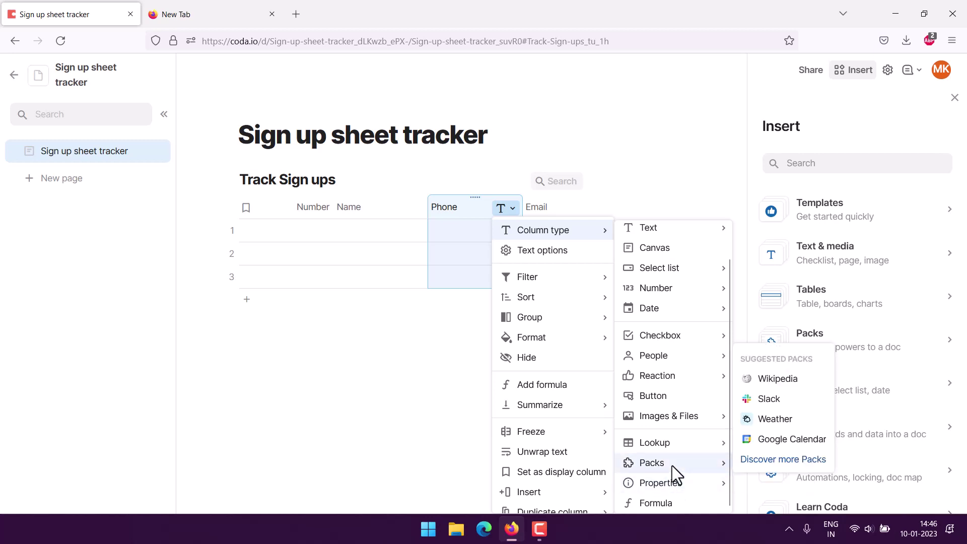
pyautogui.moveTo(669, 446)
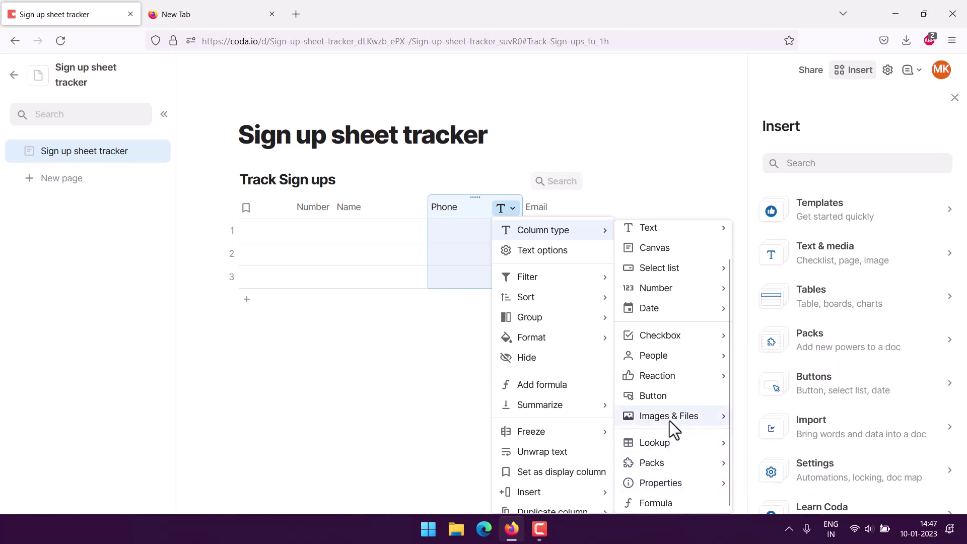
pyautogui.moveTo(663, 382)
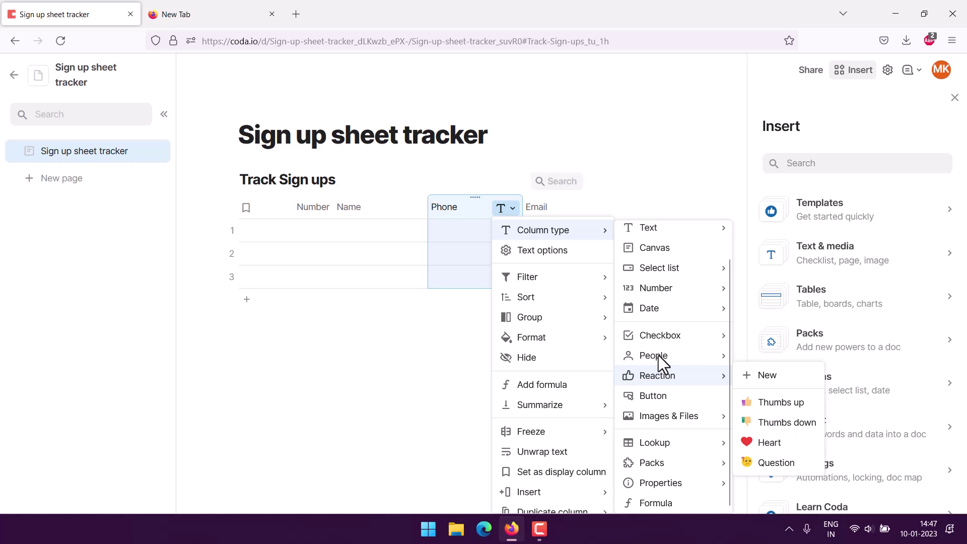
pyautogui.moveTo(658, 360)
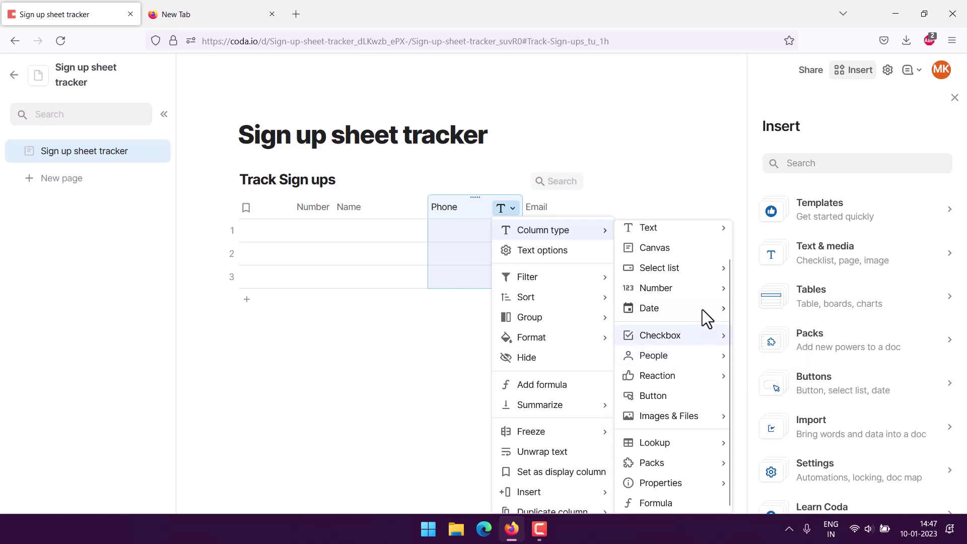
pyautogui.moveTo(704, 311)
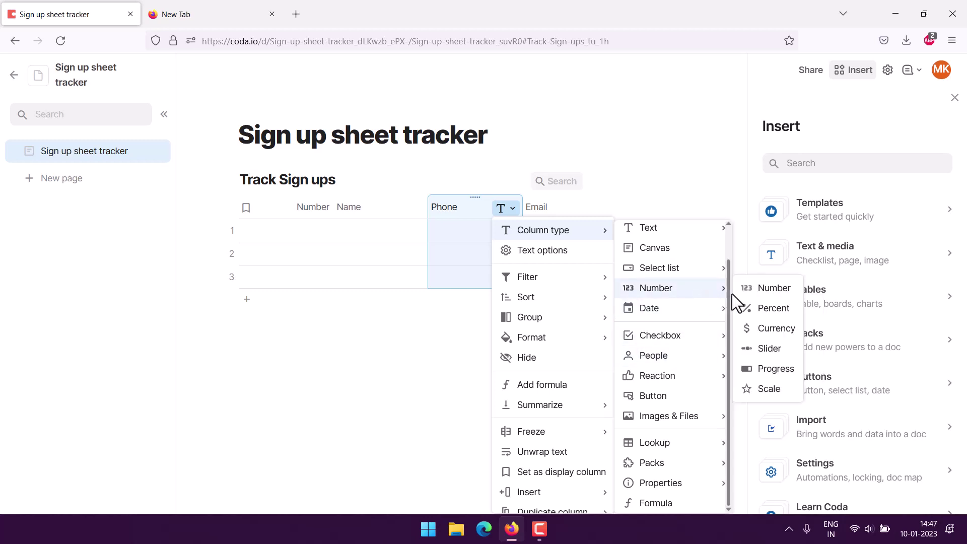
pyautogui.moveTo(685, 265)
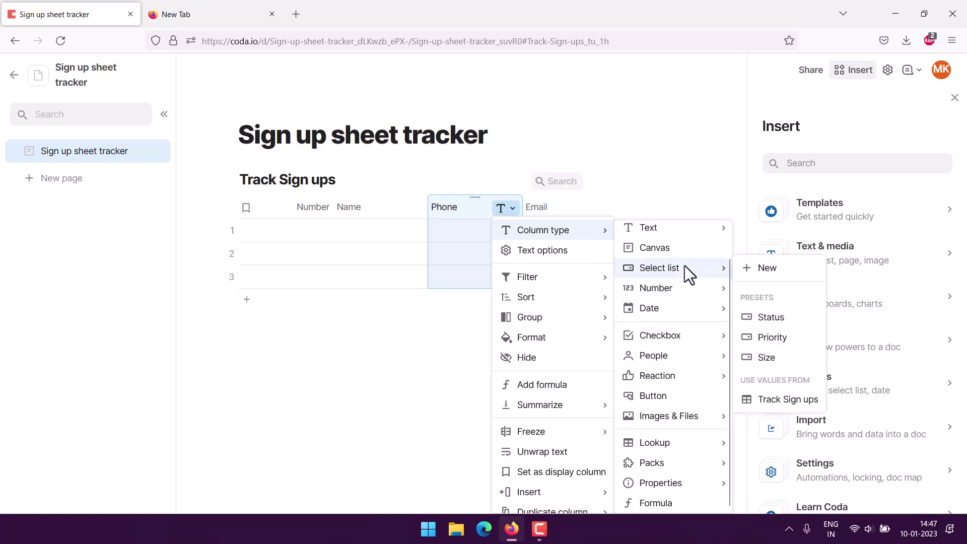
pyautogui.moveTo(645, 236)
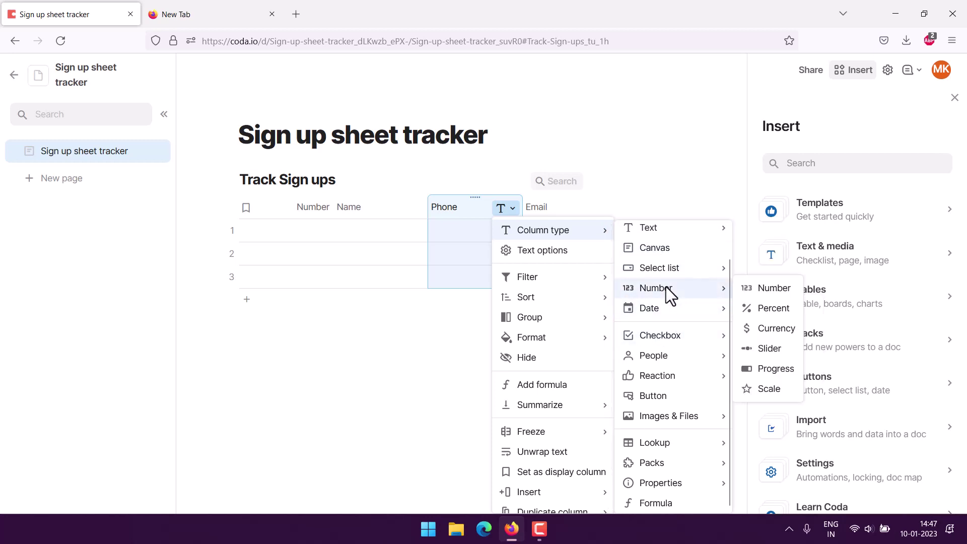
pyautogui.click(768, 290)
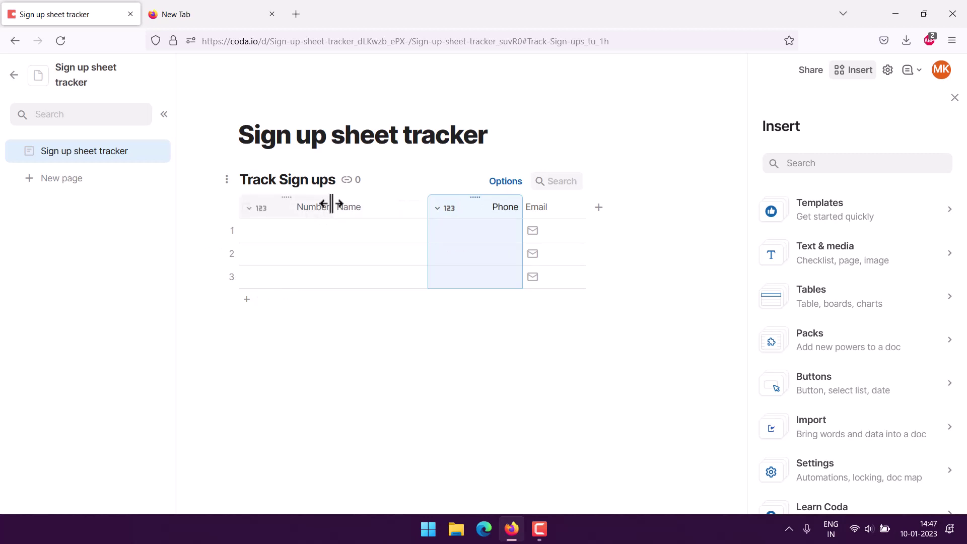
# - Narrow the Number and Name columns and enter 1 in row 1's Number cell
pyautogui.moveTo(332, 204); pyautogui.dragTo(296, 206)
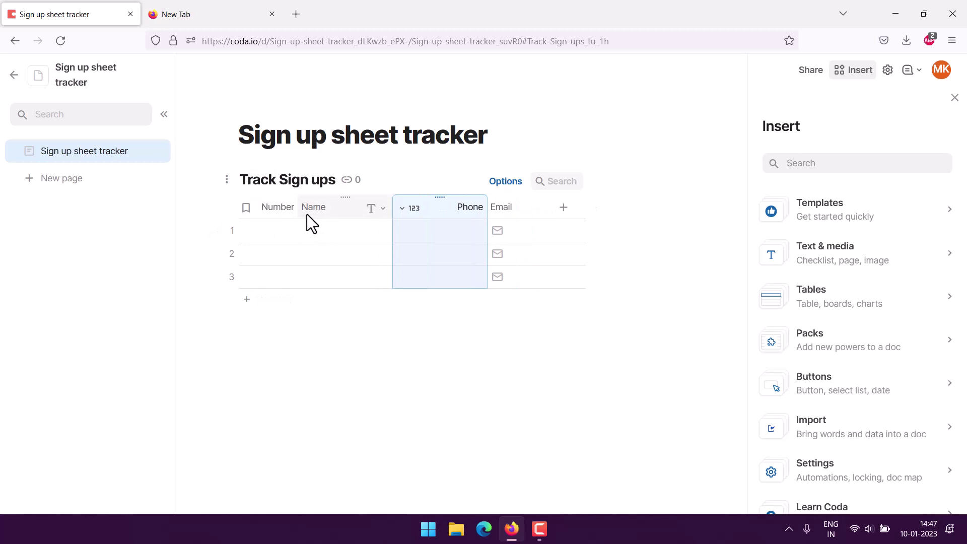
pyautogui.moveTo(394, 206); pyautogui.dragTo(388, 207)
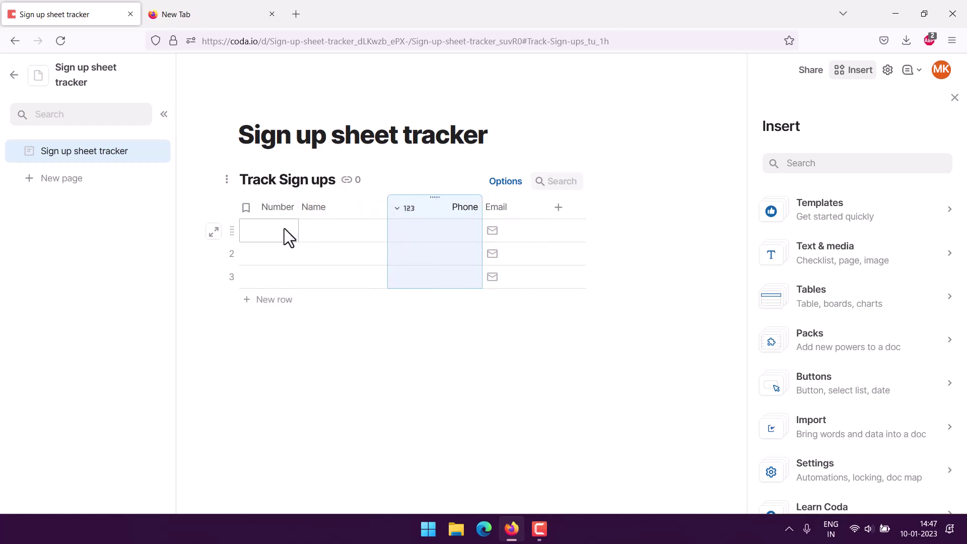
pyautogui.click(269, 230)
pyautogui.write('1')
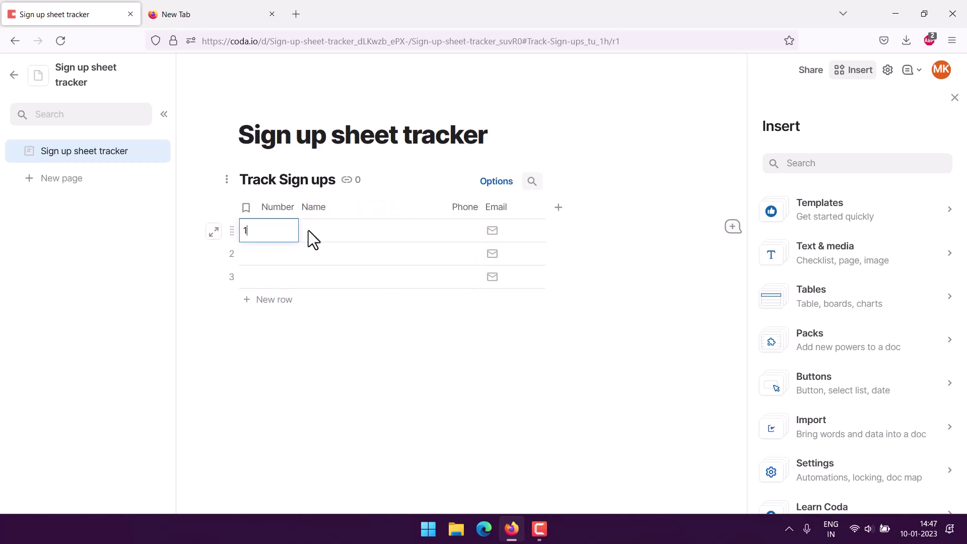
pyautogui.click(329, 233)
# - Enter the first sign-up's name, phone number and e-mail address in row 1
pyautogui.click(328, 230)
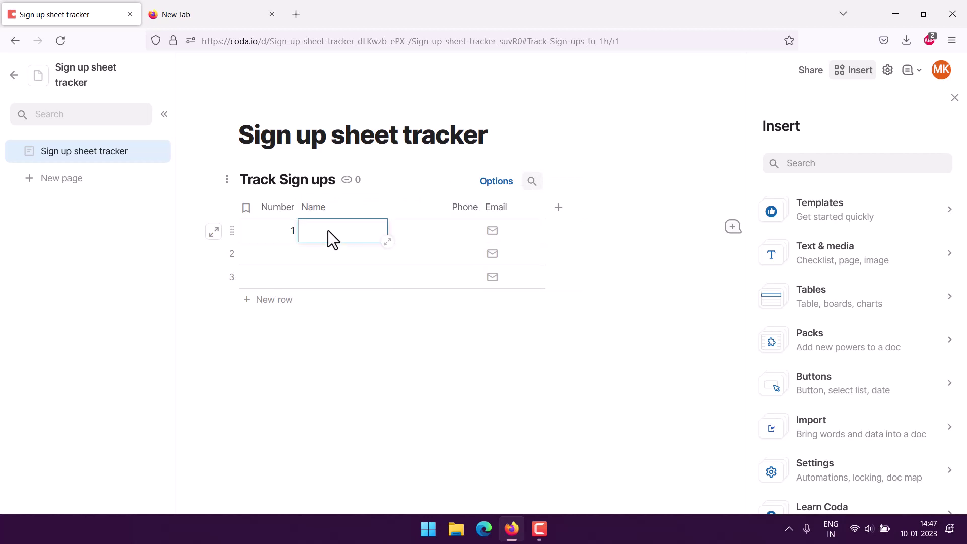
pyautogui.write('Jane doe')
pyautogui.press('Tab')
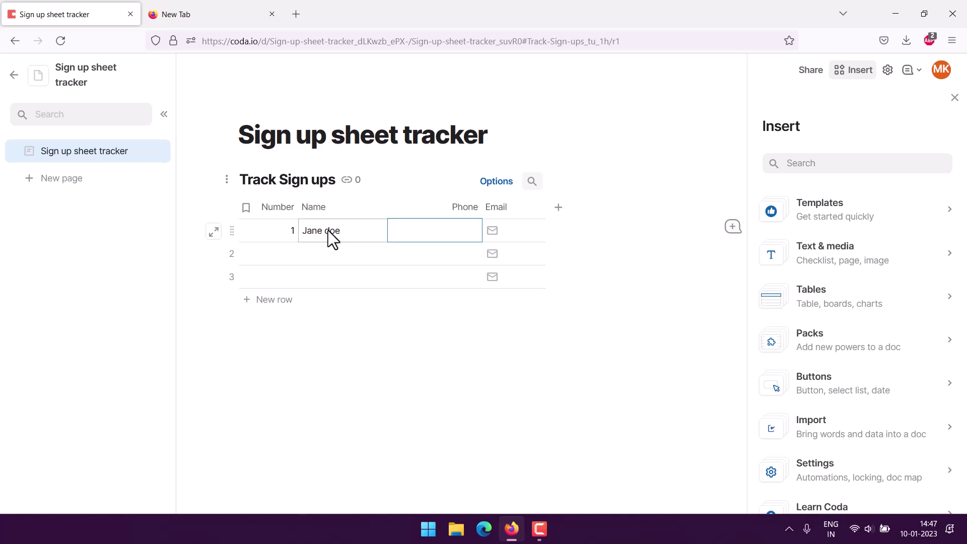
pyautogui.write('678-23456')
pyautogui.press('Tab')
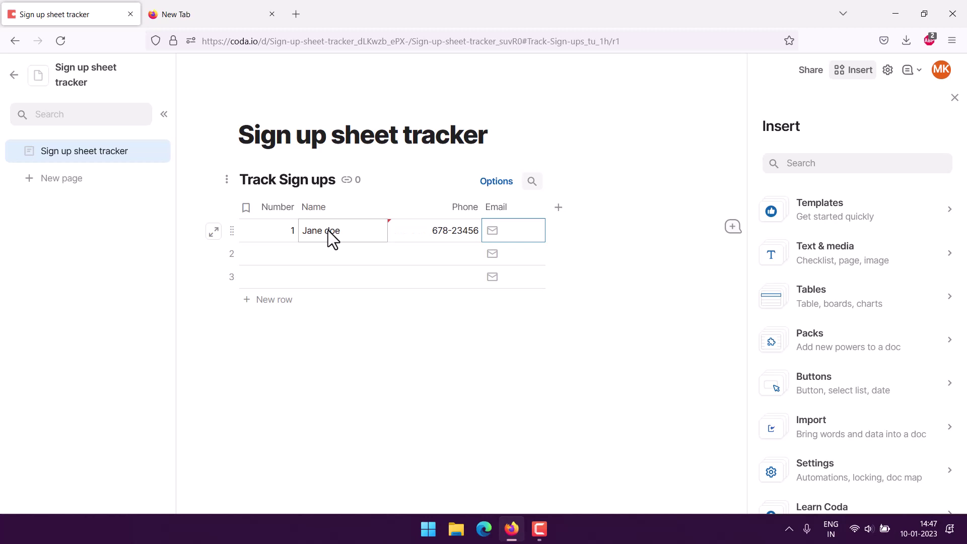
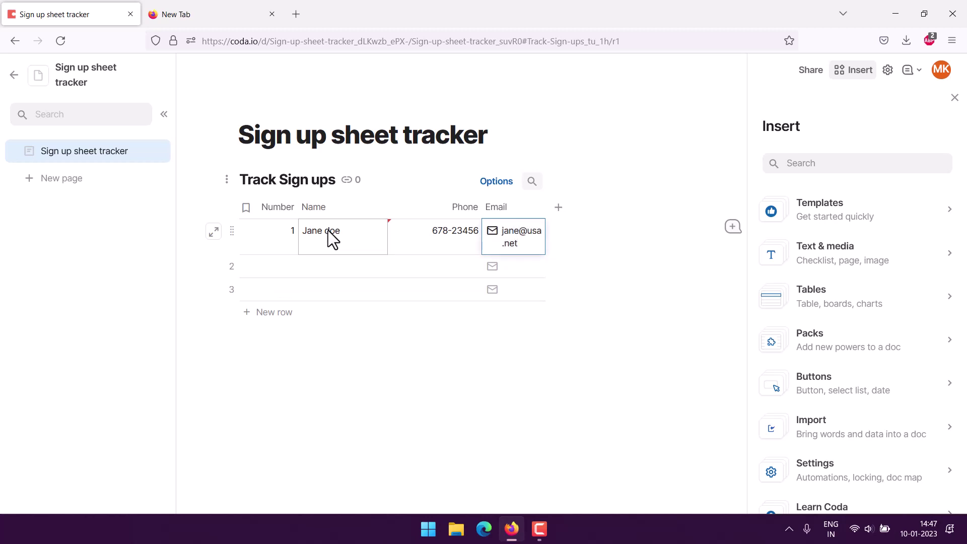
pyautogui.click(561, 207)
pyautogui.click(192, 225)
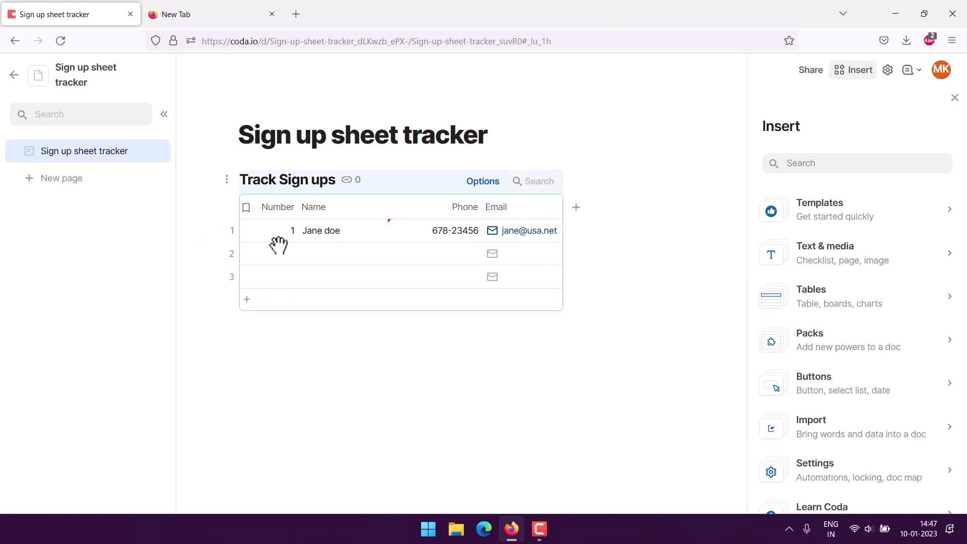
# - Fill row 2 with number 2 and the second sign-up's name, phone and e-mail
pyautogui.doubleClick(291, 255)
pyautogui.write('2')
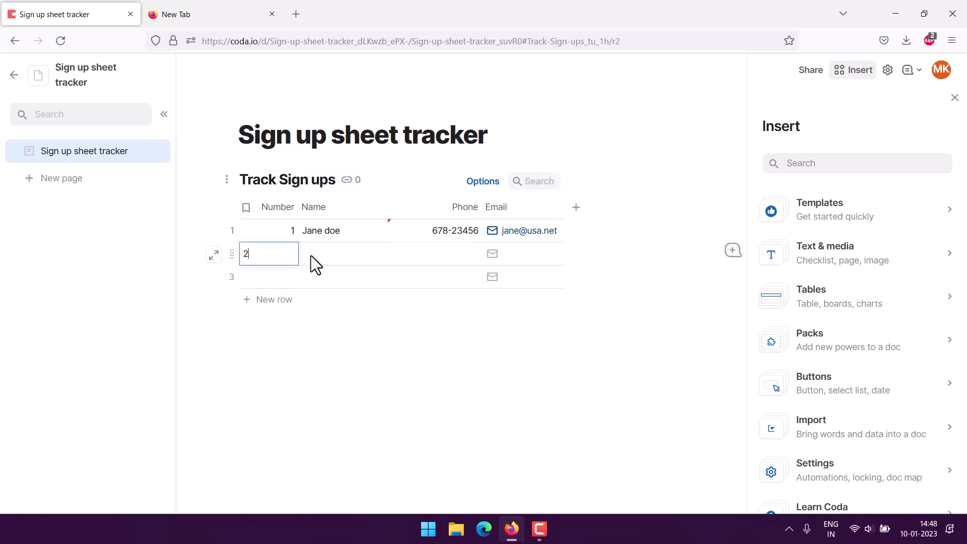
pyautogui.click(334, 252)
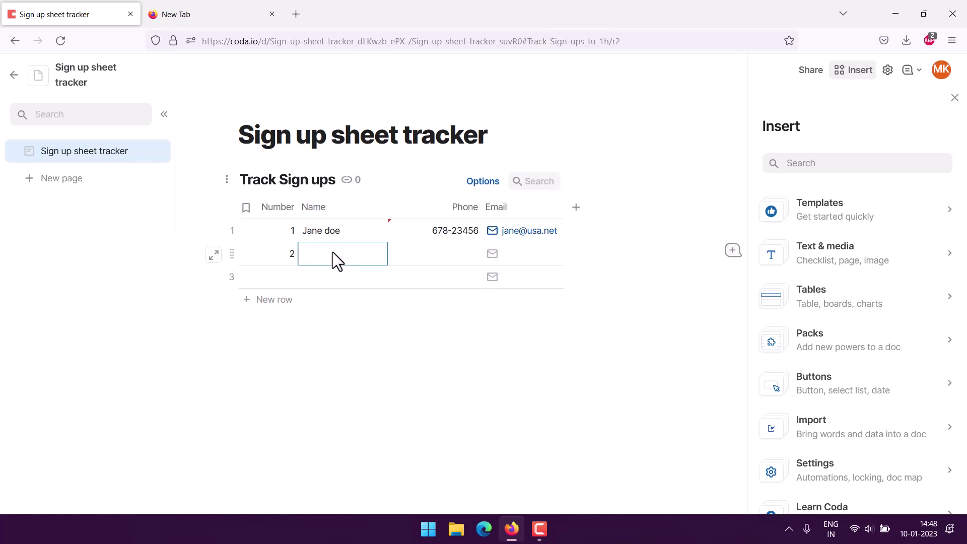
pyautogui.press('Tab')
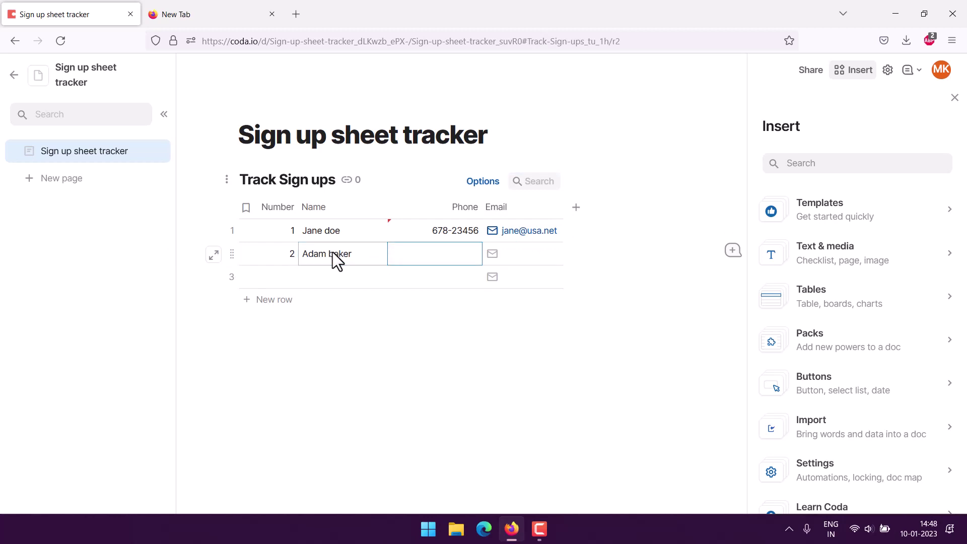
pyautogui.write('234-12356')
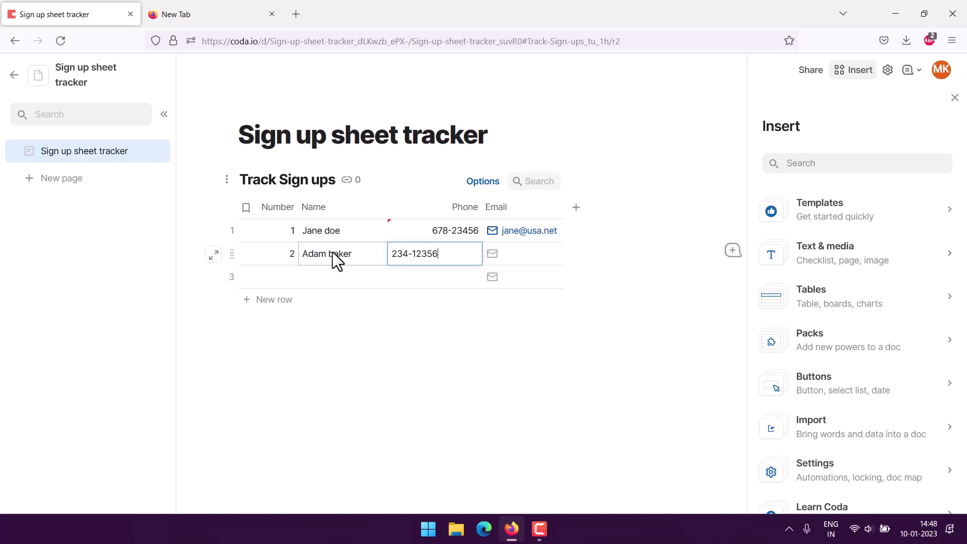
pyautogui.press('Tab')
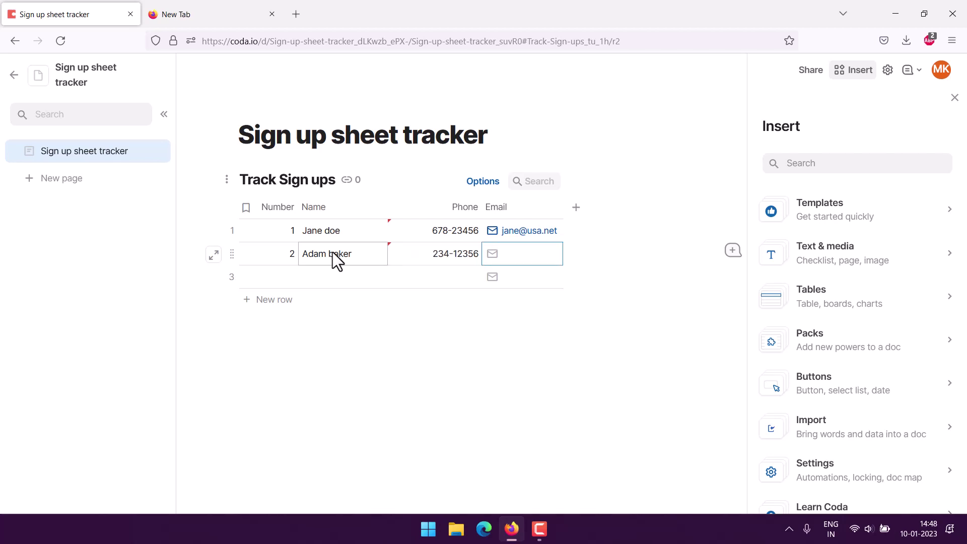
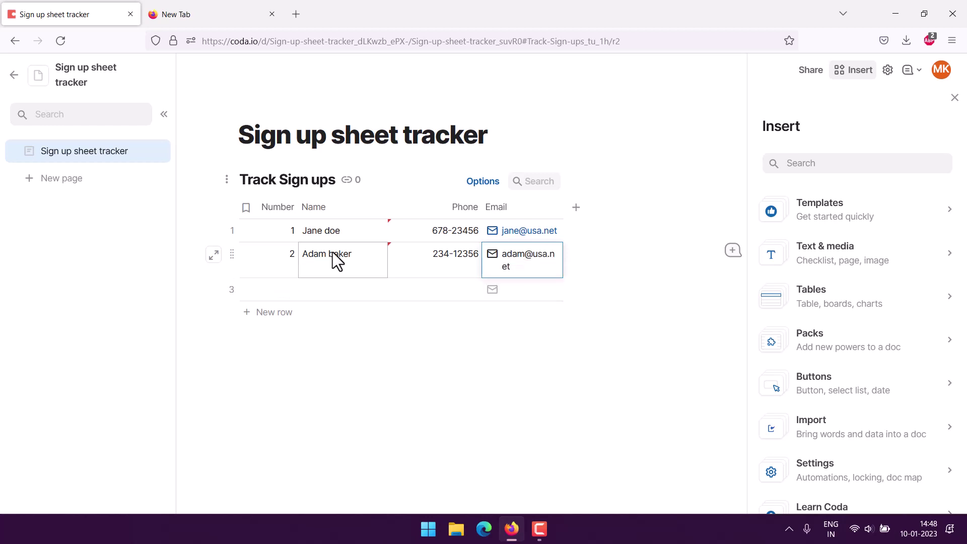
pyautogui.click(226, 348)
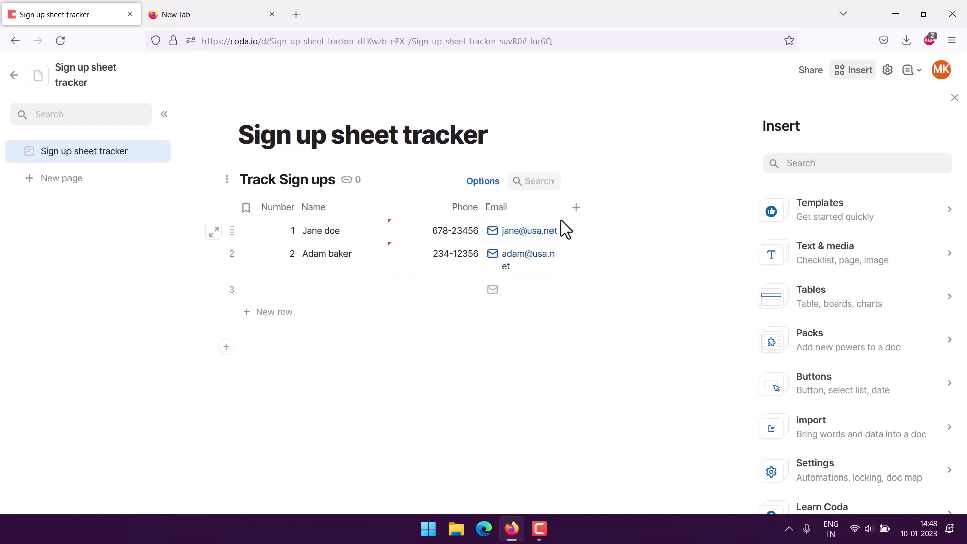
# - Widen the Email column and re-enter 2 in row 2's Number cell
pyautogui.moveTo(563, 212); pyautogui.dragTo(603, 215)
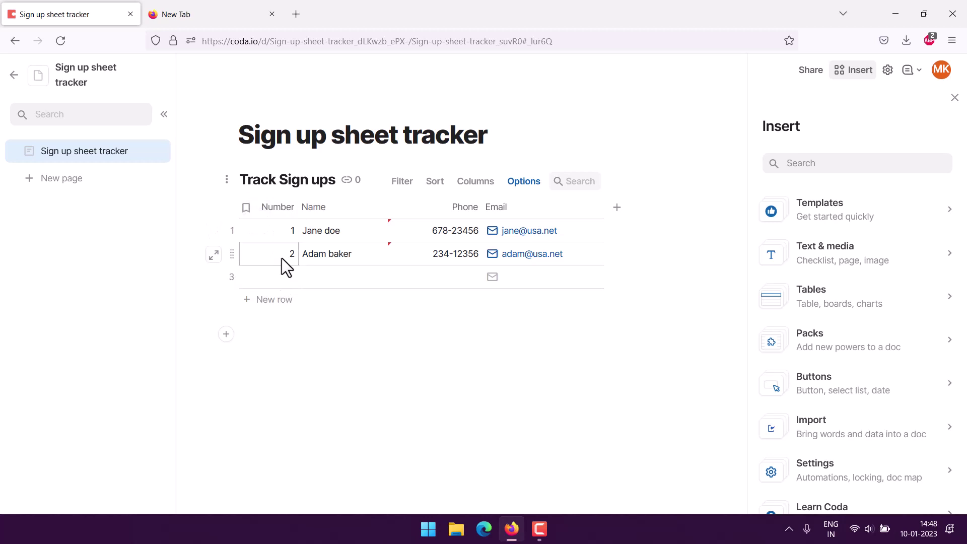
pyautogui.click(281, 241)
pyautogui.write('2')
pyautogui.press('Return')
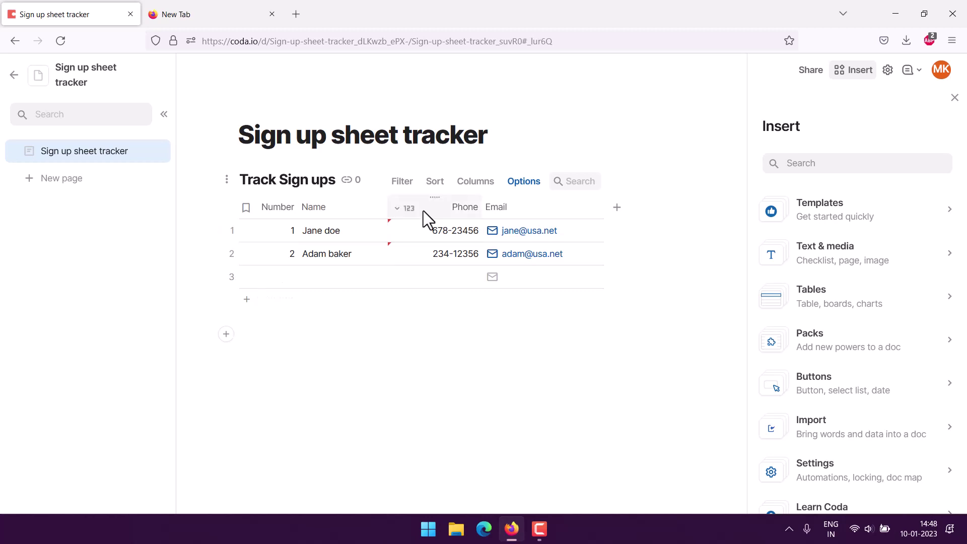
# - Open Discover more Packs from the Phone column's Column type > Packs options
pyautogui.click(399, 211)
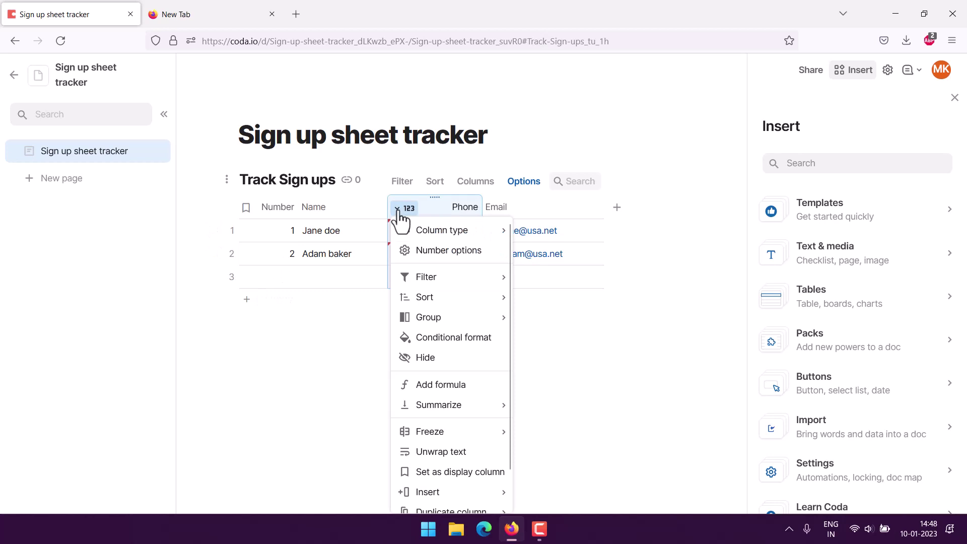
pyautogui.moveTo(431, 237)
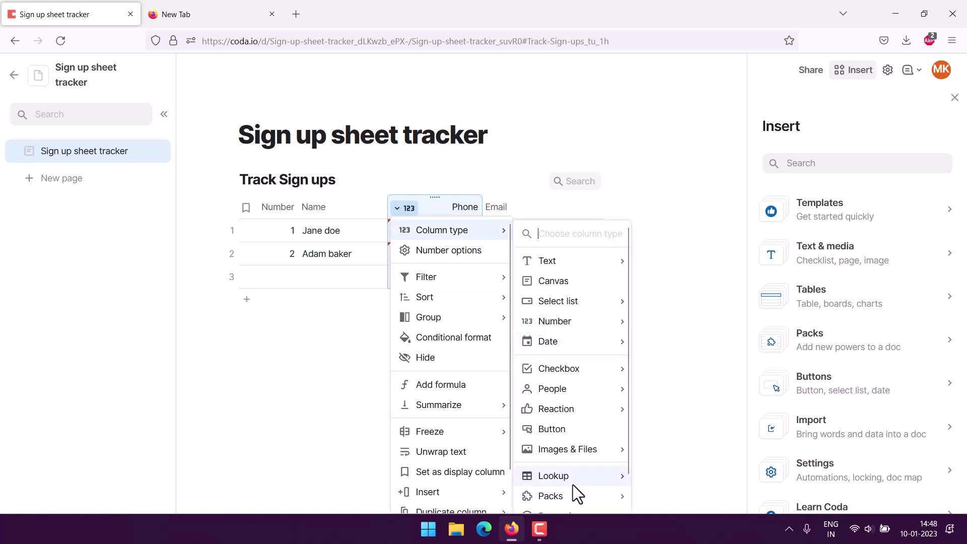
pyautogui.moveTo(563, 502)
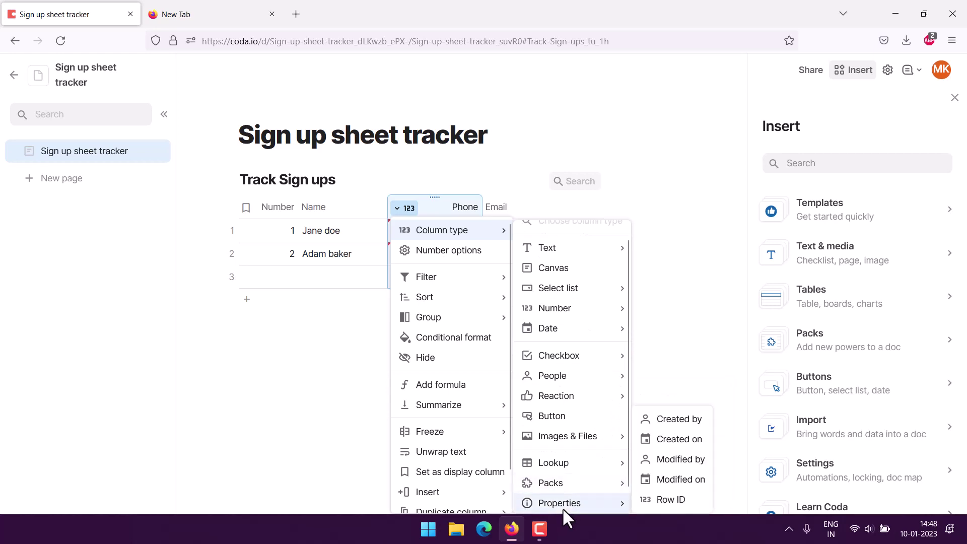
pyautogui.scroll(-1, 563, 508)
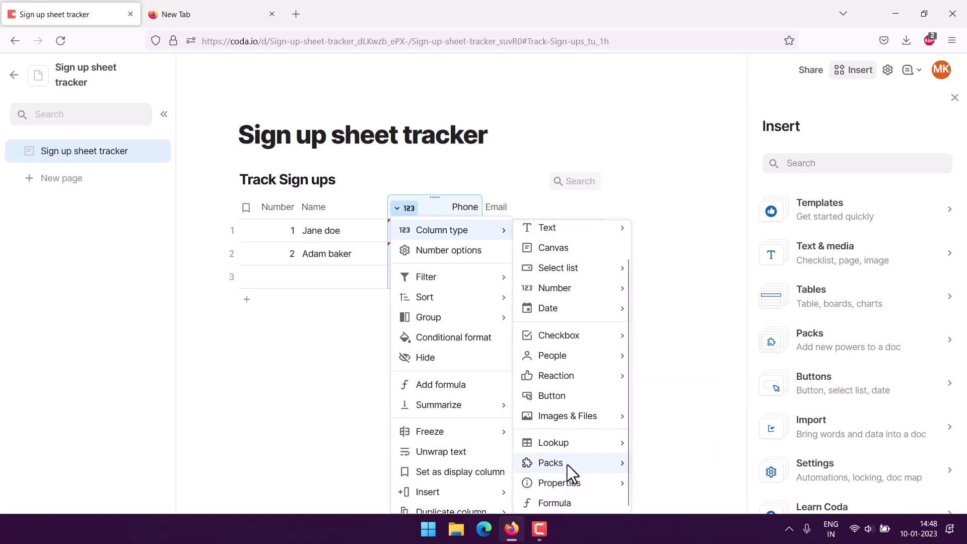
pyautogui.moveTo(567, 465)
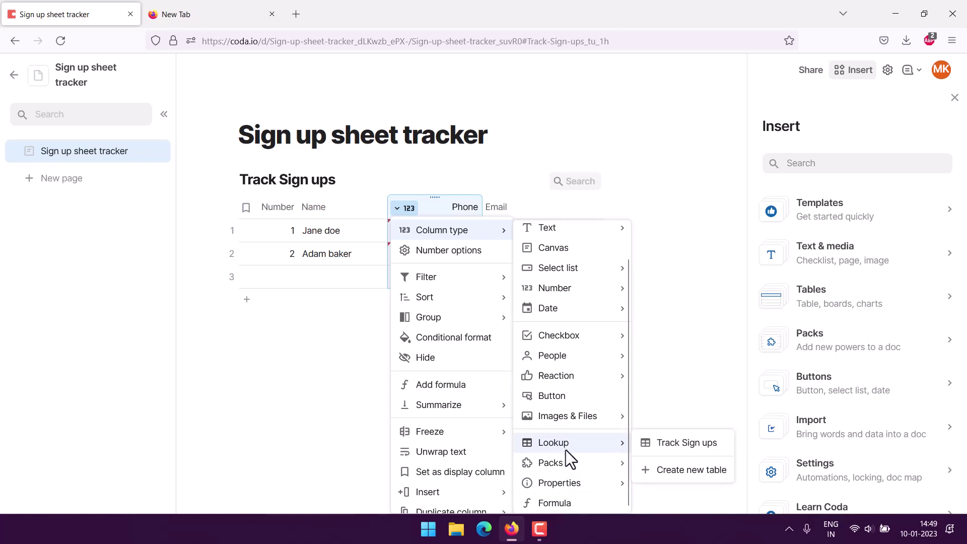
pyautogui.click(656, 462)
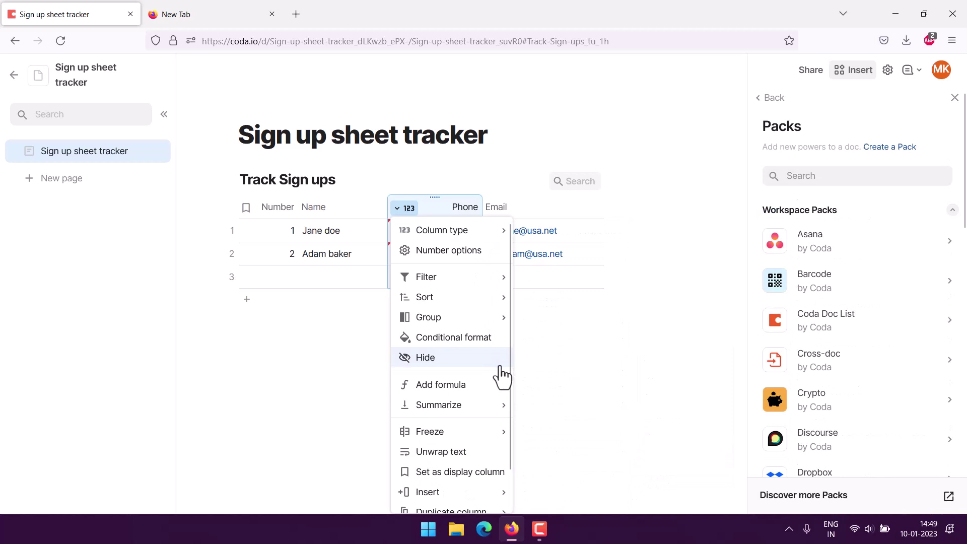
# - Search the Packs catalogue for 'Phone' and open the Phone Numbers pack
pyautogui.click(806, 175)
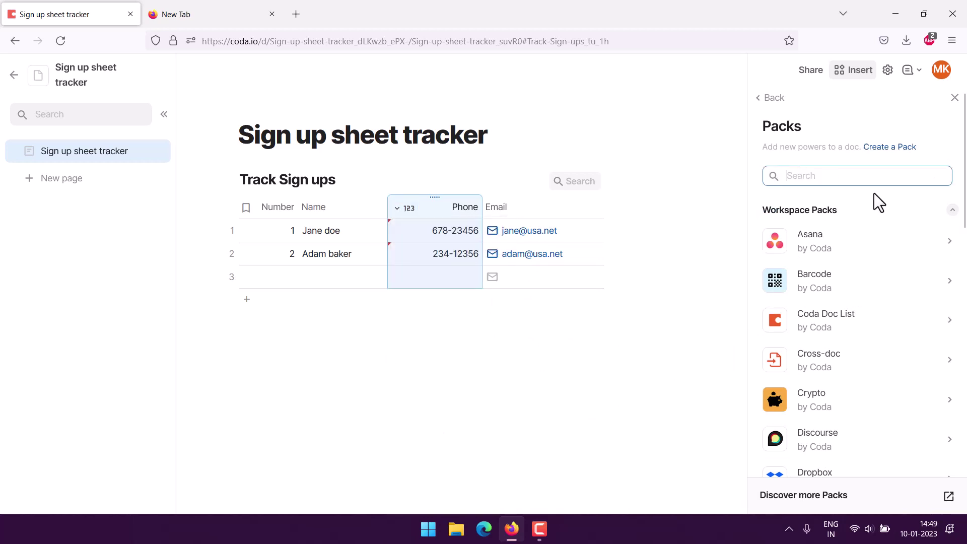
pyautogui.write('Phone')
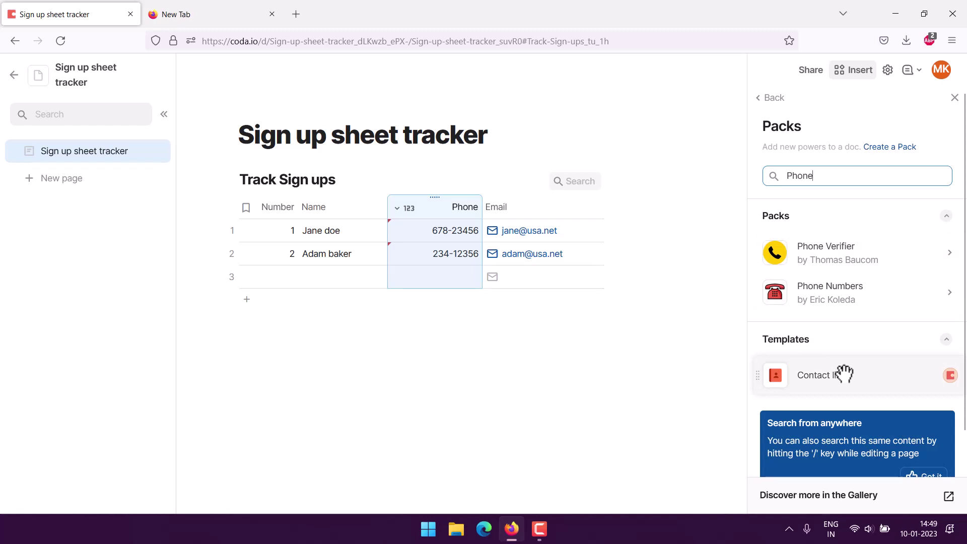
pyautogui.click(846, 303)
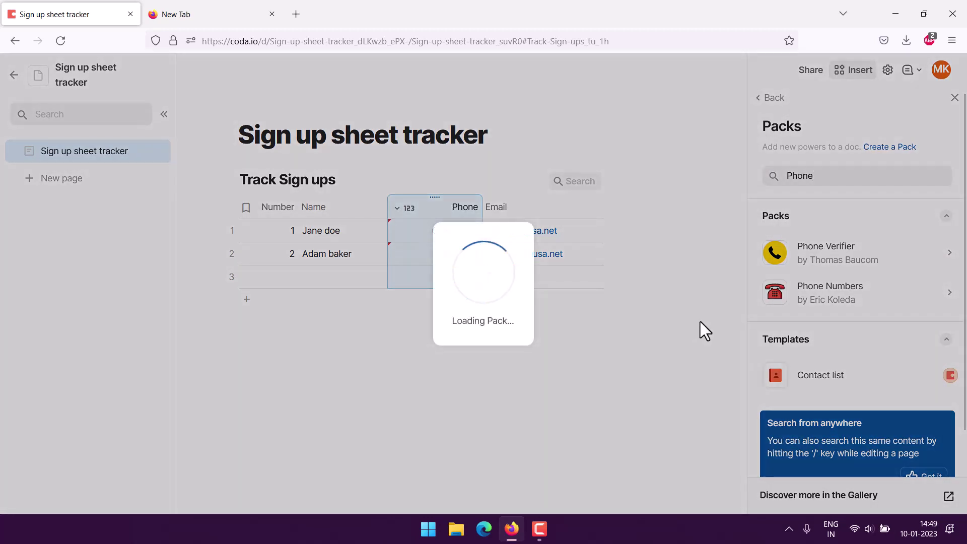